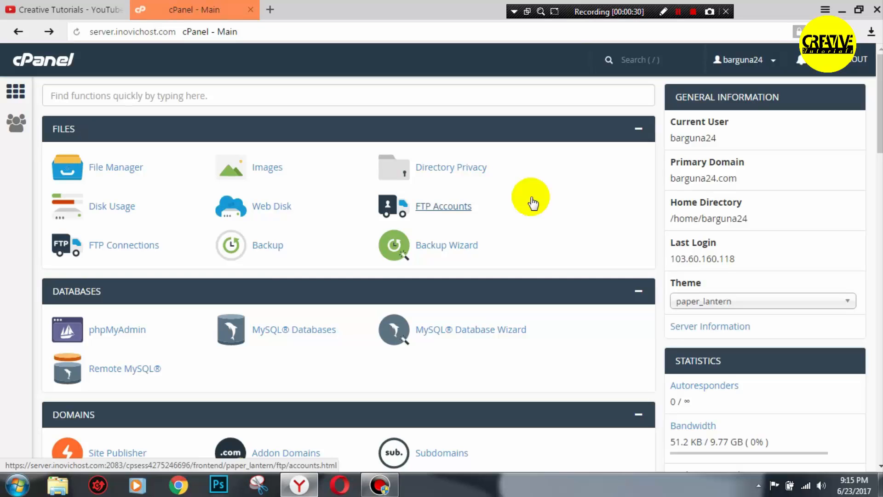
Look through the function groups on the cPanel home page, down to the scripts in the Softaculous Apps Installer section
scroll(532, 202, "down", 15)
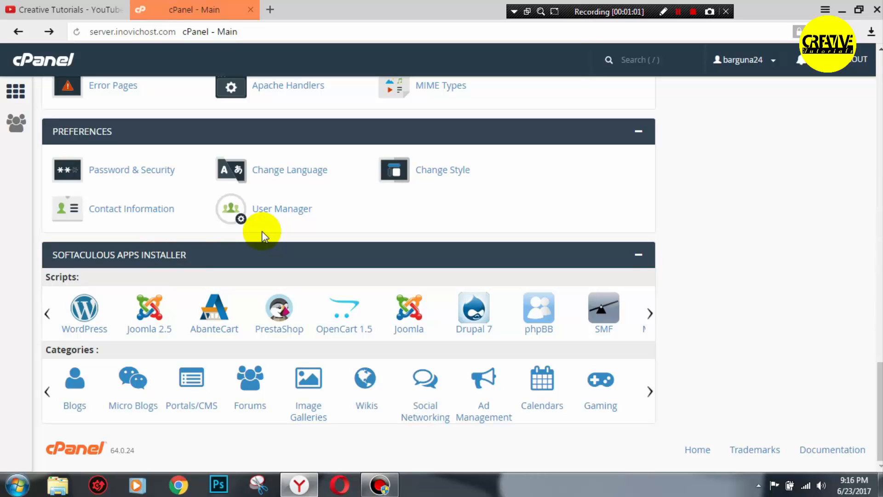
left_click(639, 255)
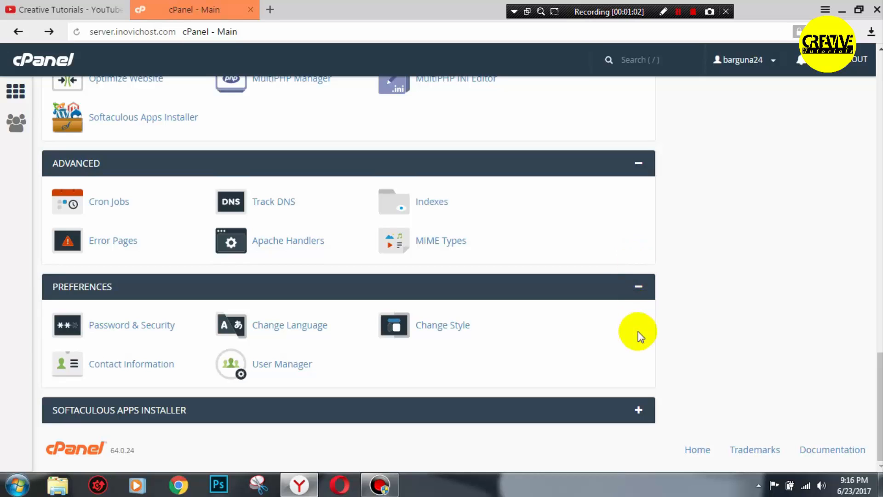
left_click(639, 409)
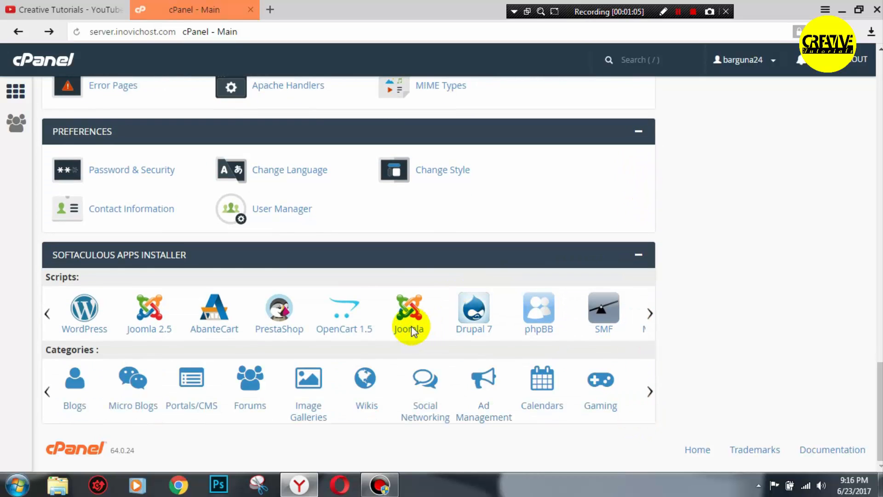
scroll(758, 230, "up", 20)
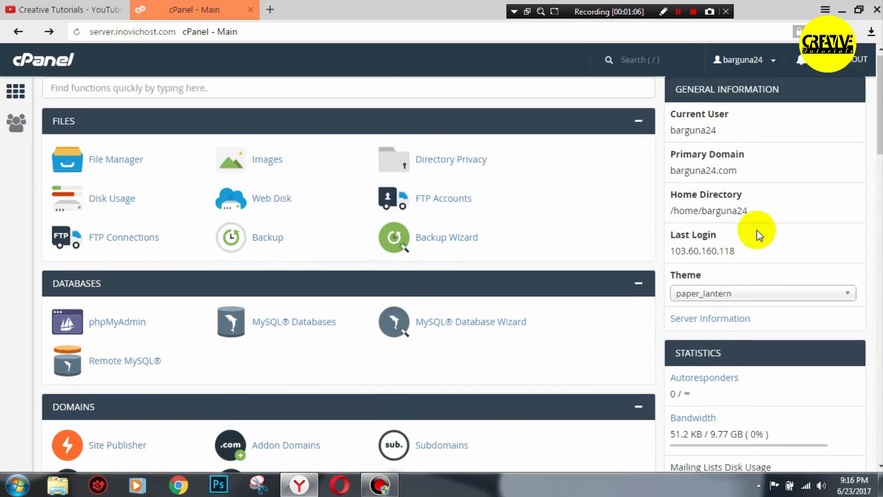
scroll(157, 155, "down", 4)
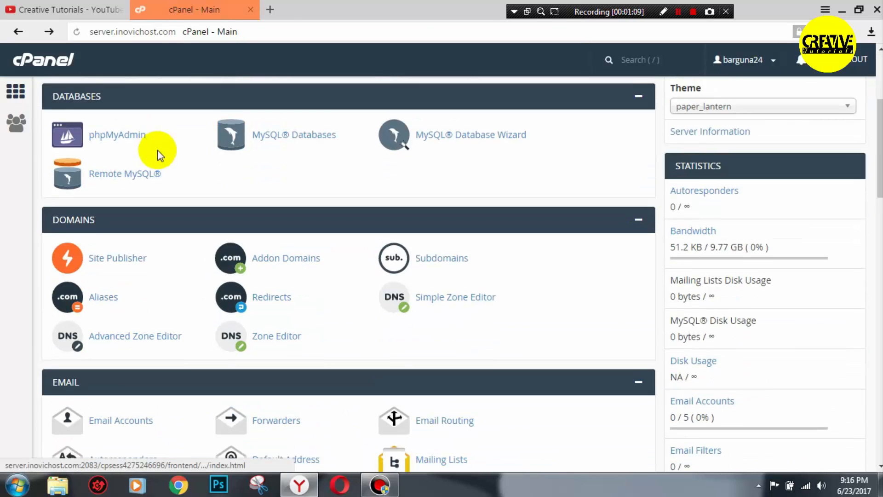
scroll(159, 154, "up", 4)
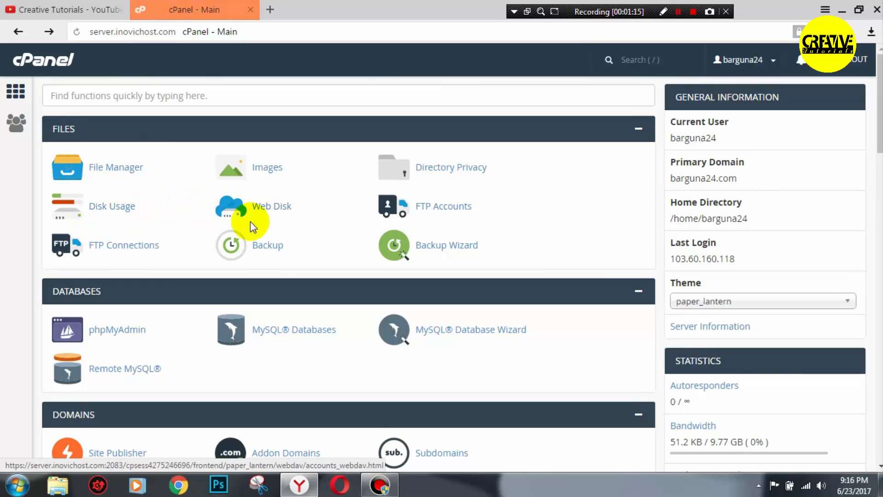
scroll(434, 226, "down", 4)
scroll(438, 255, "down", 20)
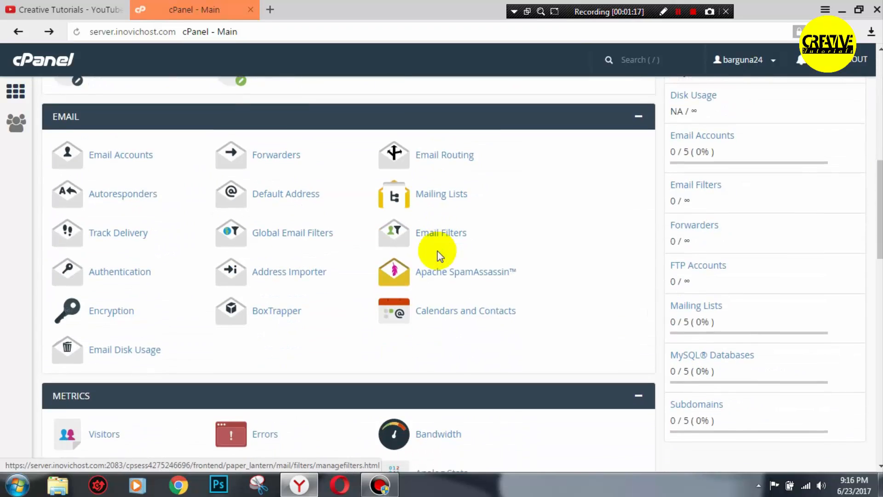
scroll(437, 254, "down", 3)
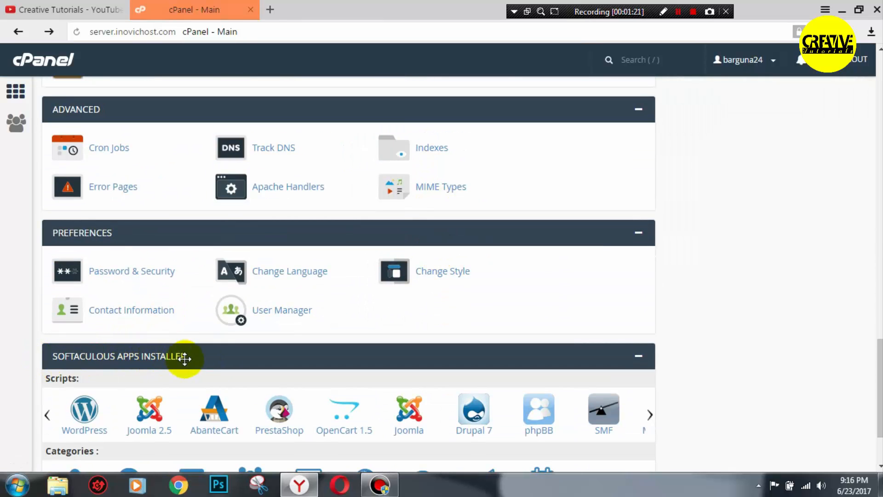
scroll(30, 391, "down", 2)
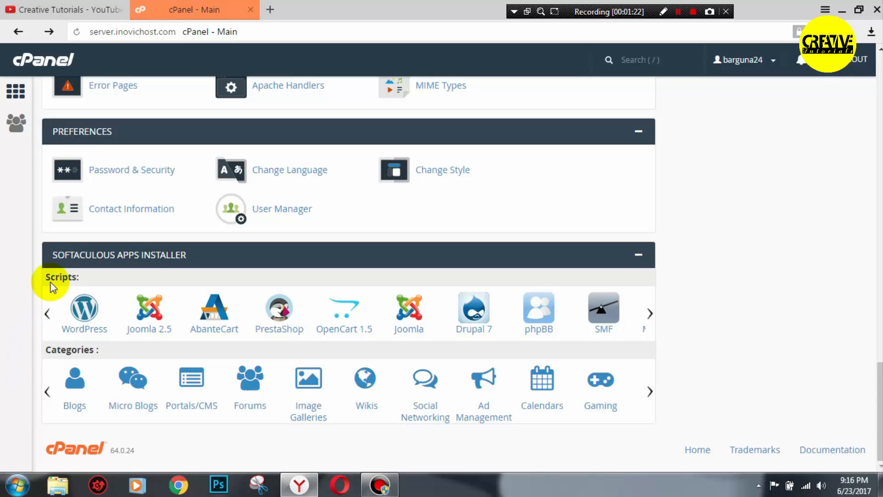
Open WordPress from the Softaculous scripts, review its overview, and open its installation form
left_click(83, 334)
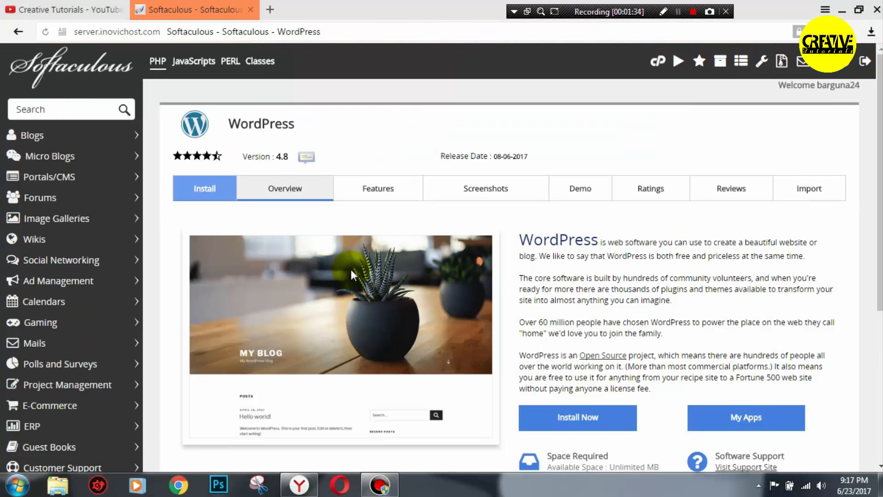
left_click(206, 188)
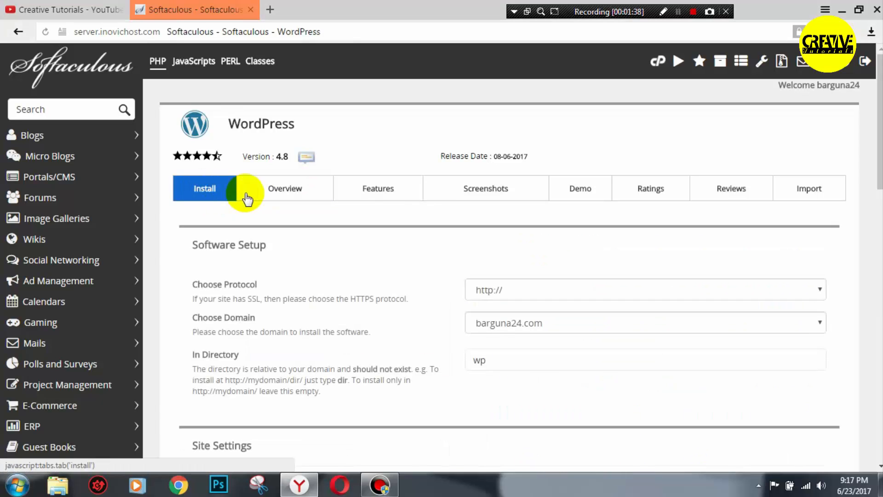
left_click(310, 197)
scroll(663, 395, "down", 5)
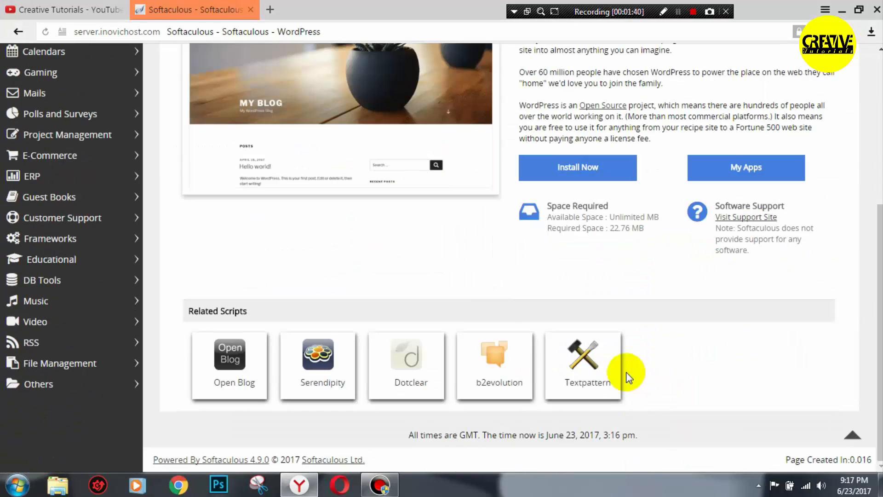
scroll(694, 353, "up", 5)
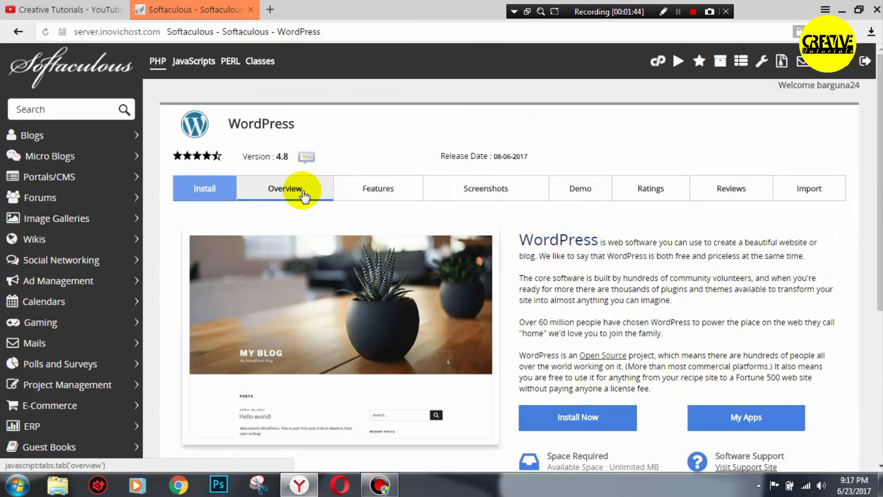
left_click(198, 190)
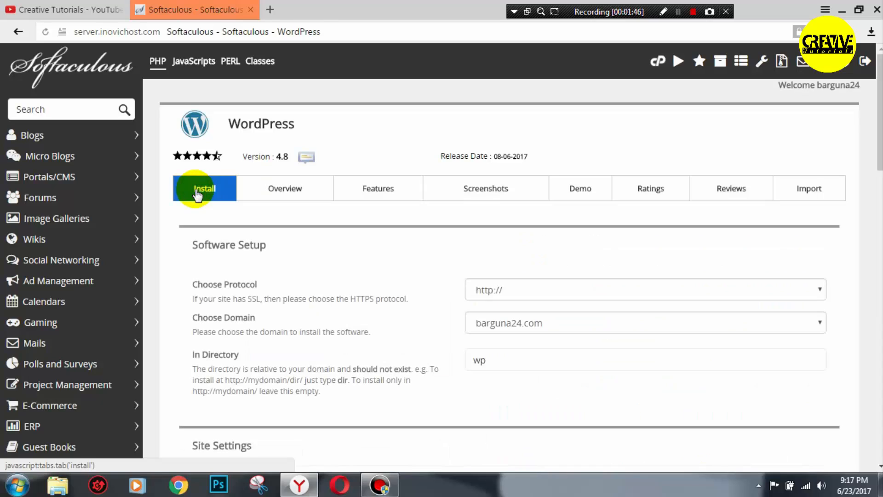
left_click(505, 295)
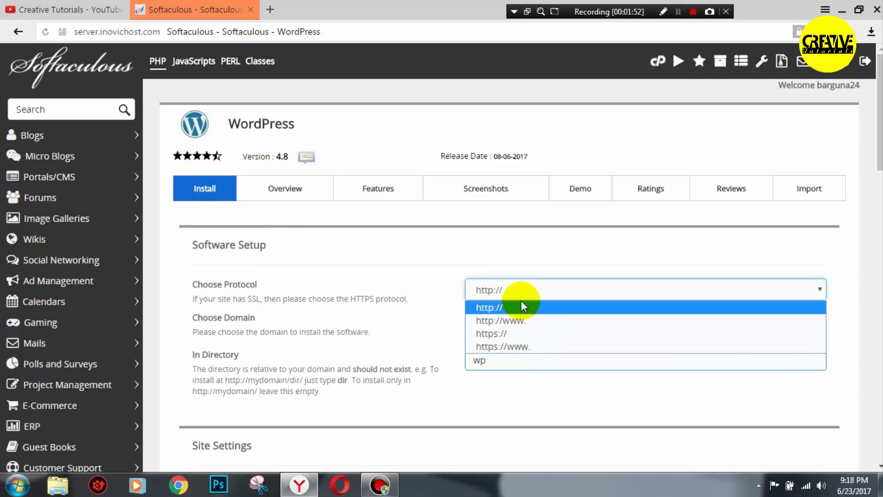
left_click(448, 262)
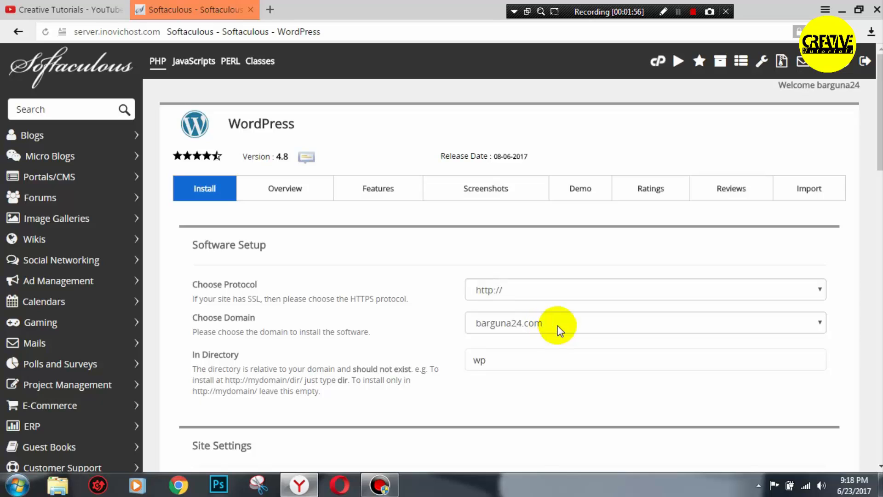
left_click(496, 361)
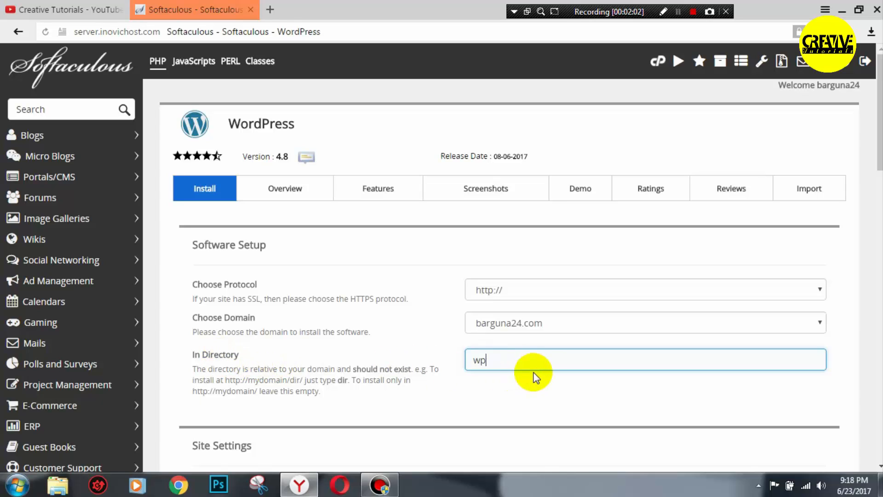
left_click_drag(507, 359, 428, 357)
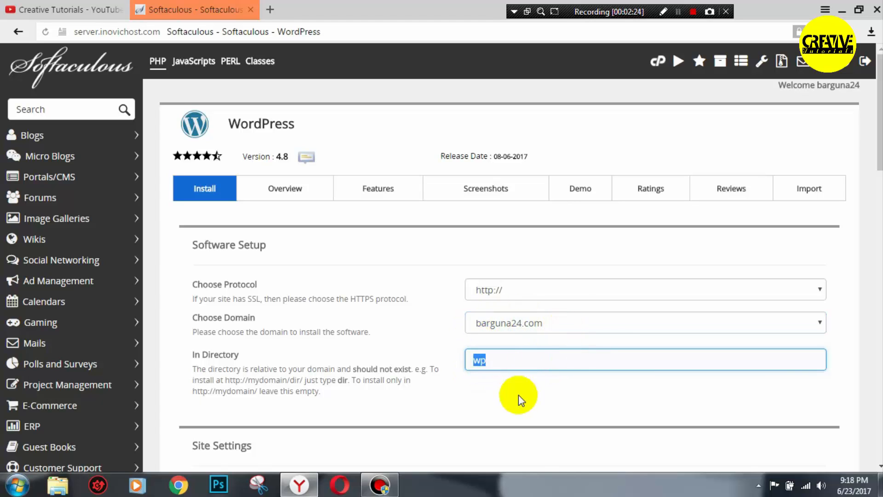
key("BackSpace")
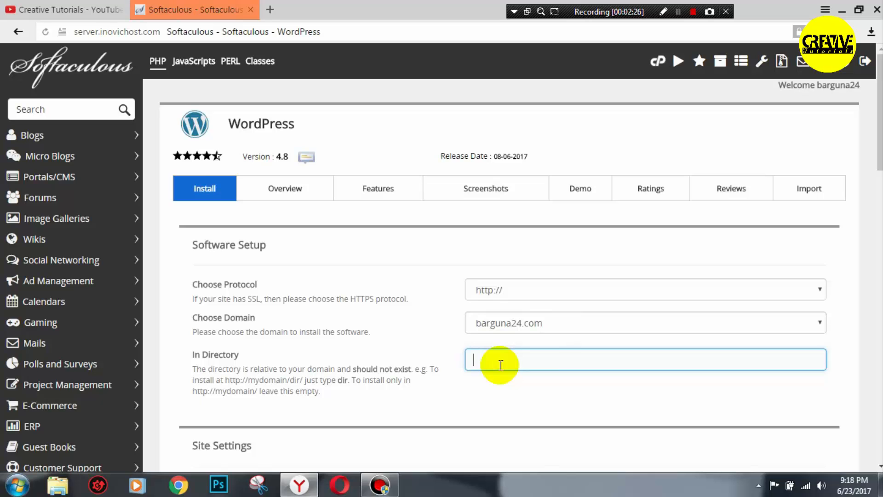
Set the site name to Barguna24.com in the site settings
scroll(442, 379, "down", 7)
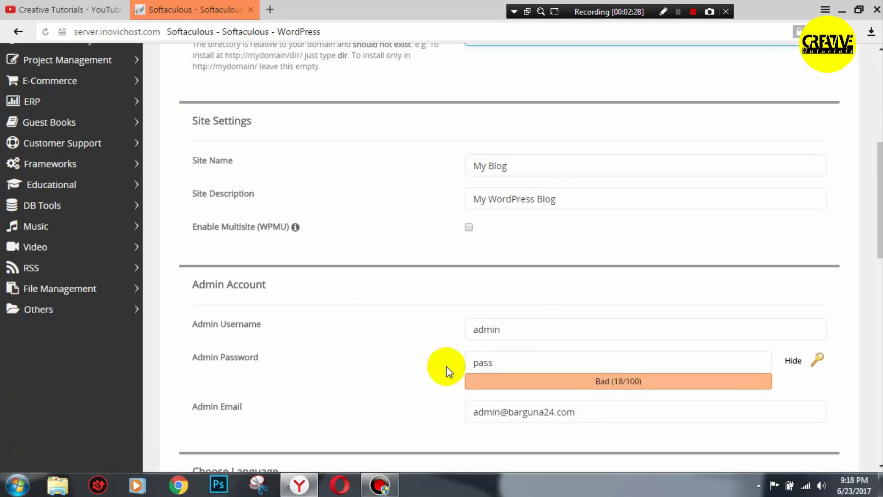
left_click(545, 171)
left_click_drag(545, 171, 408, 181)
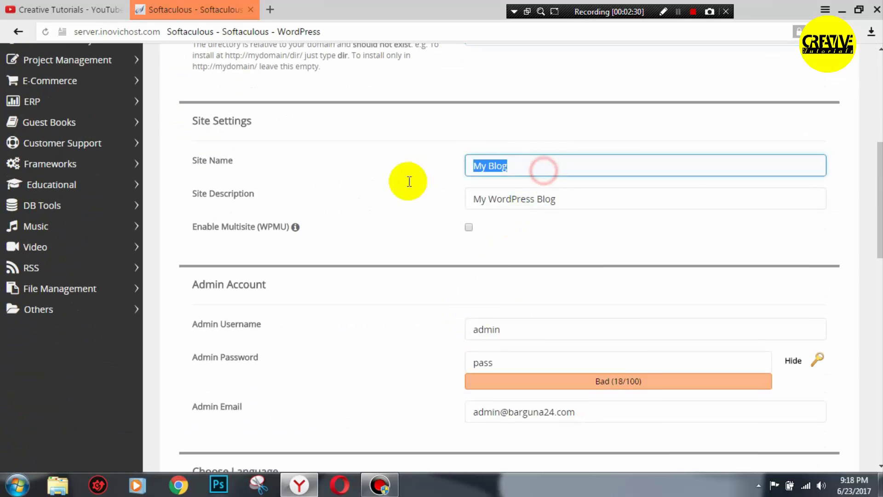
left_click_drag(572, 197, 419, 212)
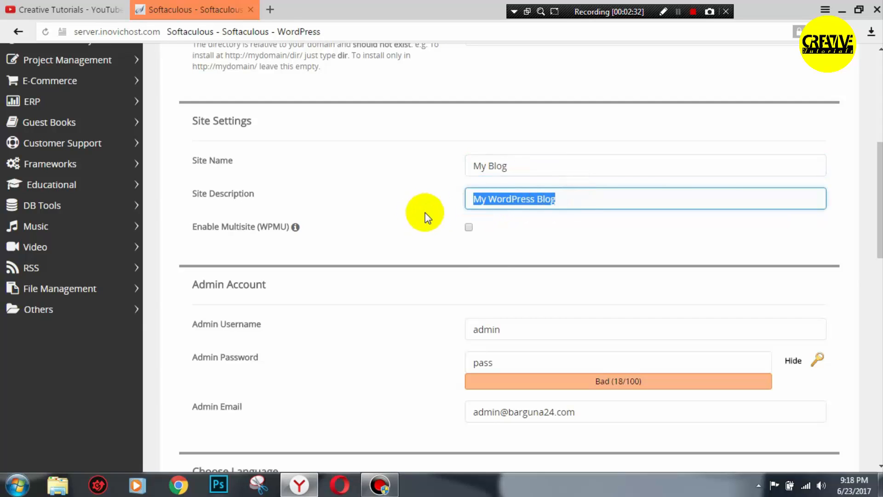
left_click(554, 166)
left_click_drag(554, 165, 382, 170)
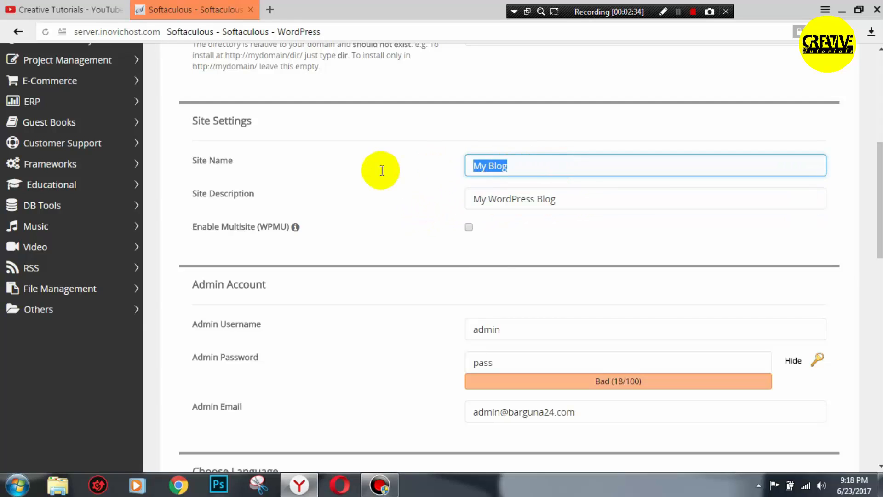
type("Ba")
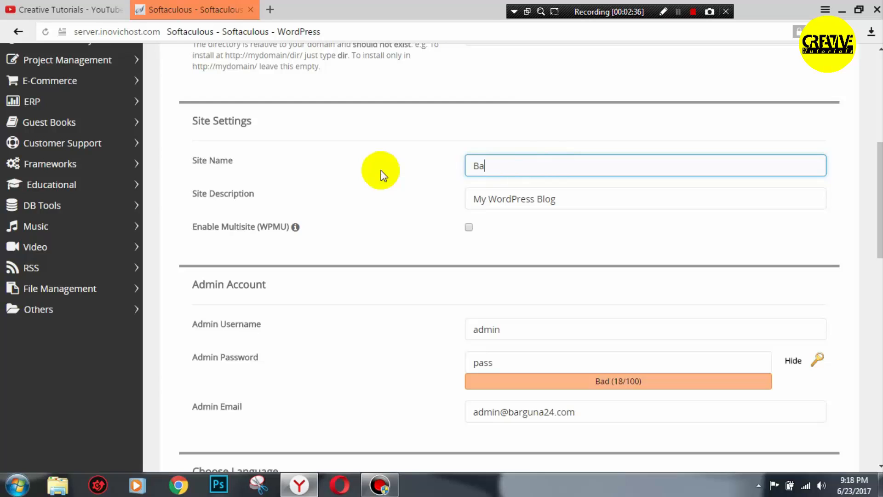
type("rguna24.com")
Set the site description to "all about Barguna"
left_click_drag(571, 195, 366, 205)
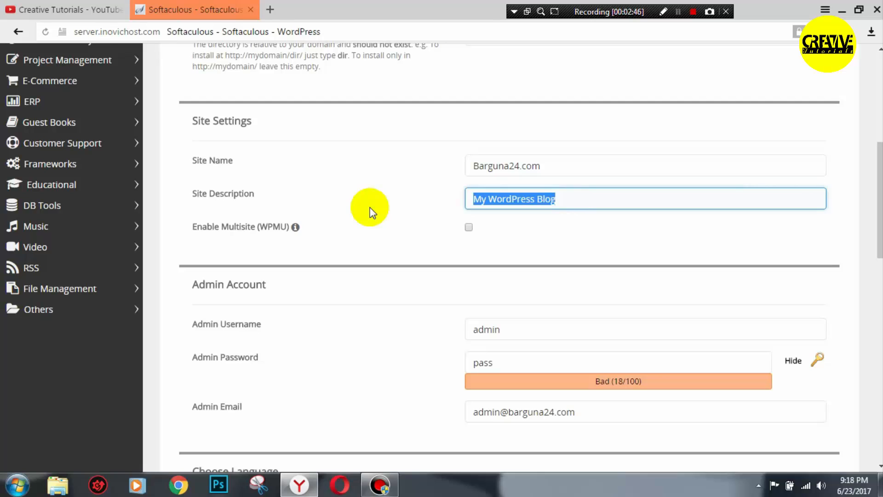
type("all ")
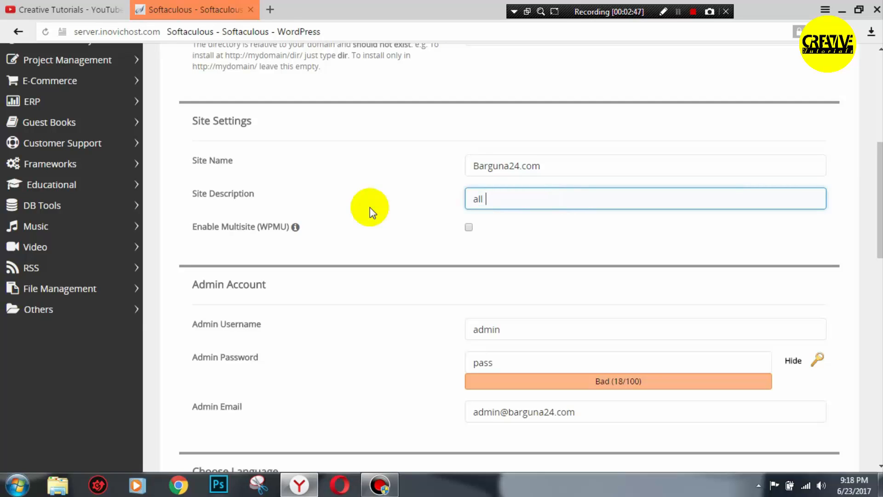
type("about Barguna")
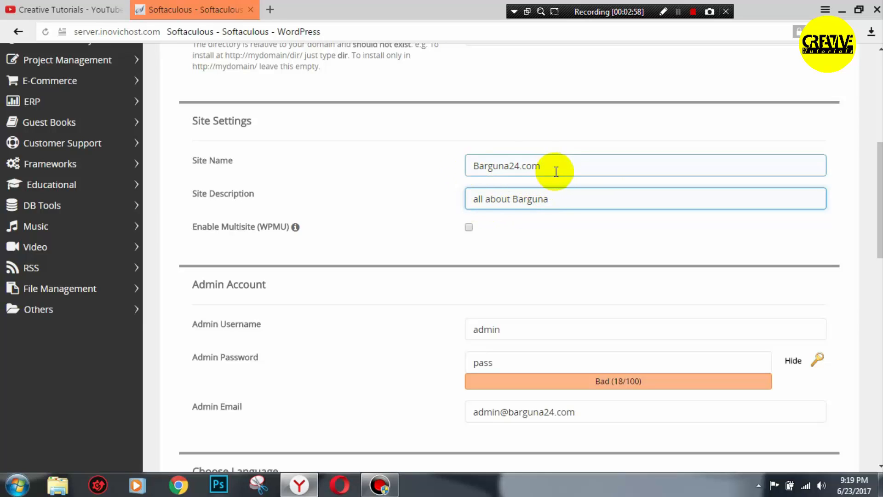
Review the username, password and email fields of the admin account settings
scroll(460, 273, "down", 3)
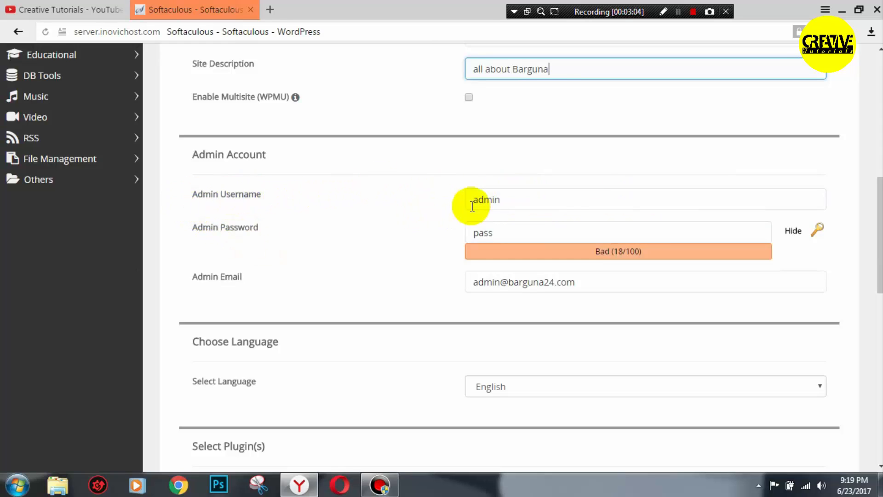
left_click_drag(518, 199, 404, 198)
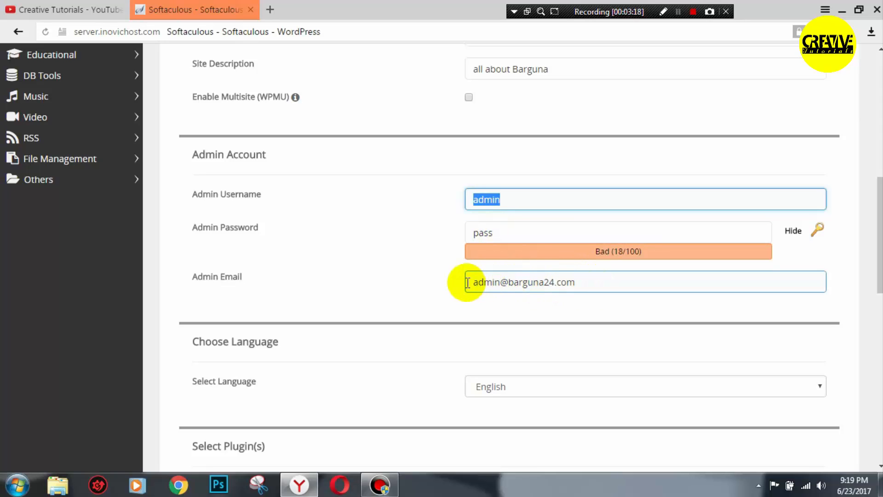
left_click_drag(466, 281, 591, 280)
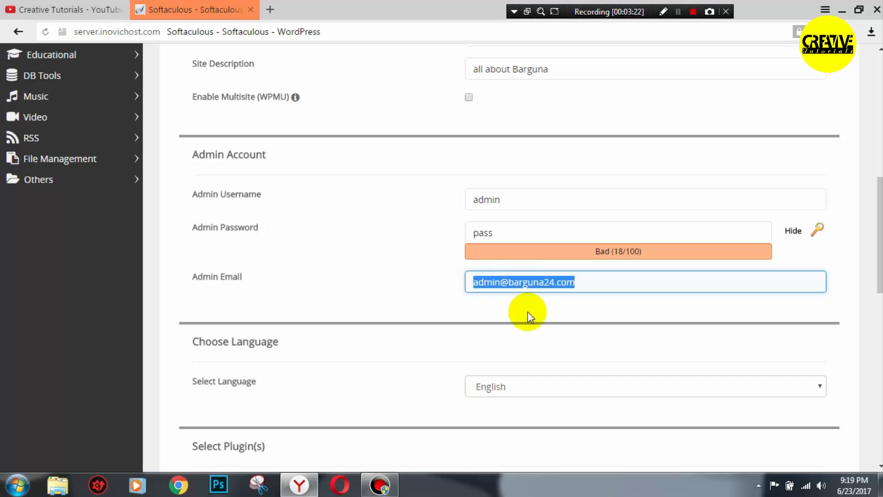
left_click(467, 335)
Keep the themes sorted by Date Added and select the Poseidon theme for the WordPress installation
scroll(466, 335, "down", 7)
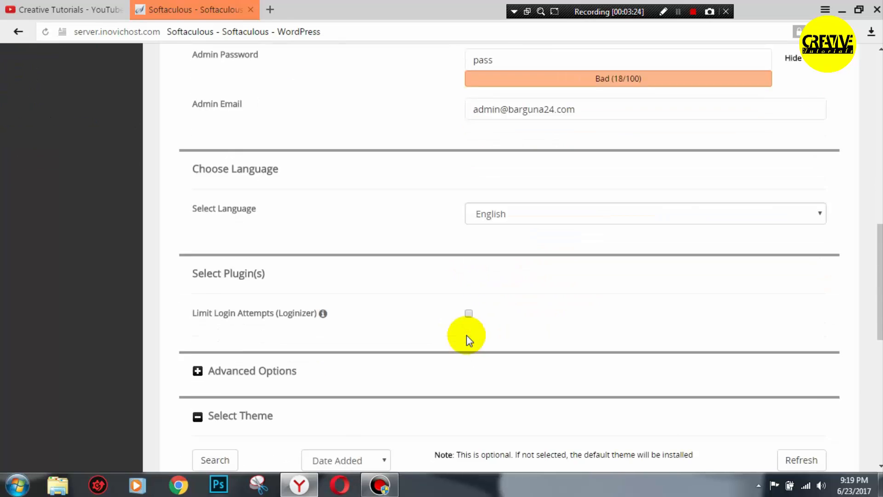
scroll(466, 335, "down", 1)
scroll(405, 194, "down", 4)
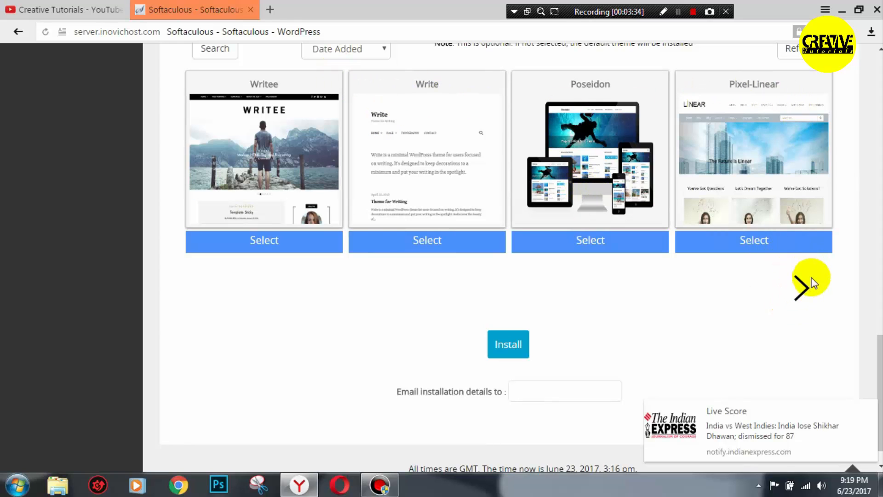
scroll(807, 297, "up", 1)
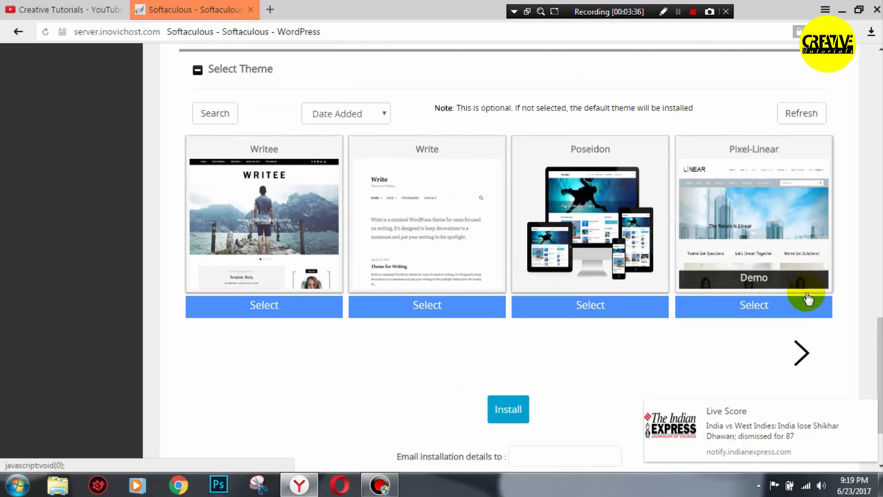
scroll(804, 295, "down", 2)
scroll(774, 297, "up", 1)
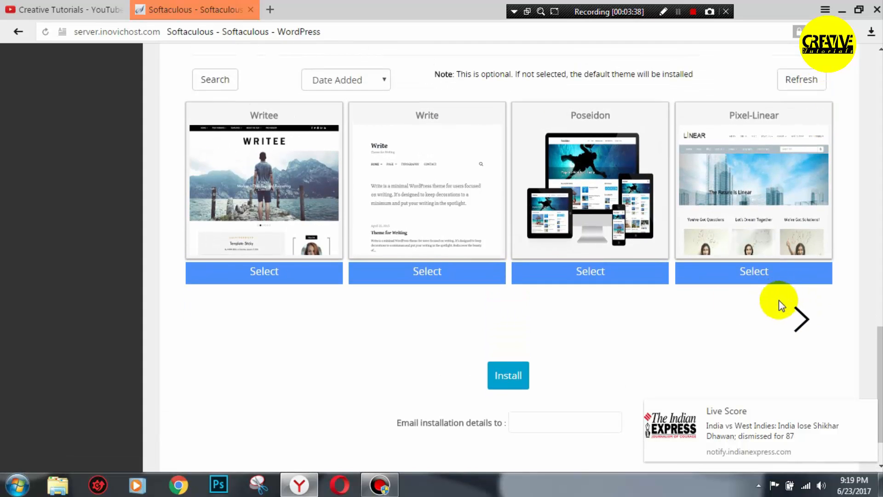
left_click(351, 78)
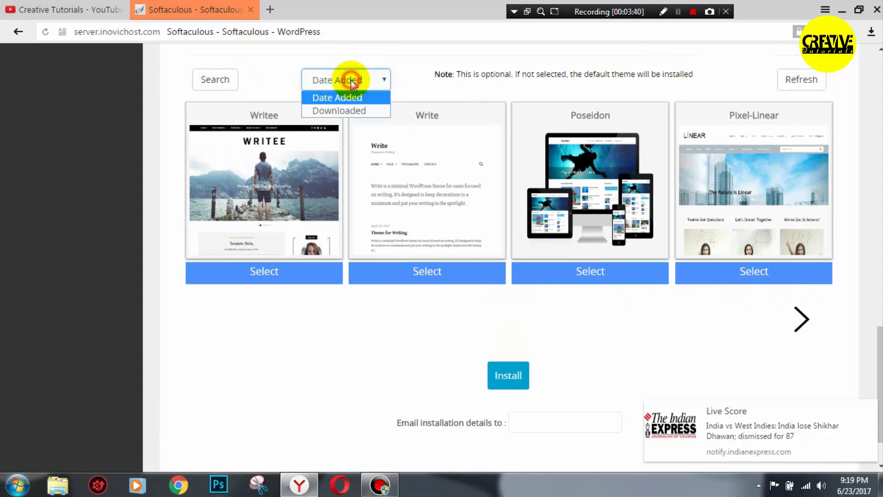
left_click(273, 69)
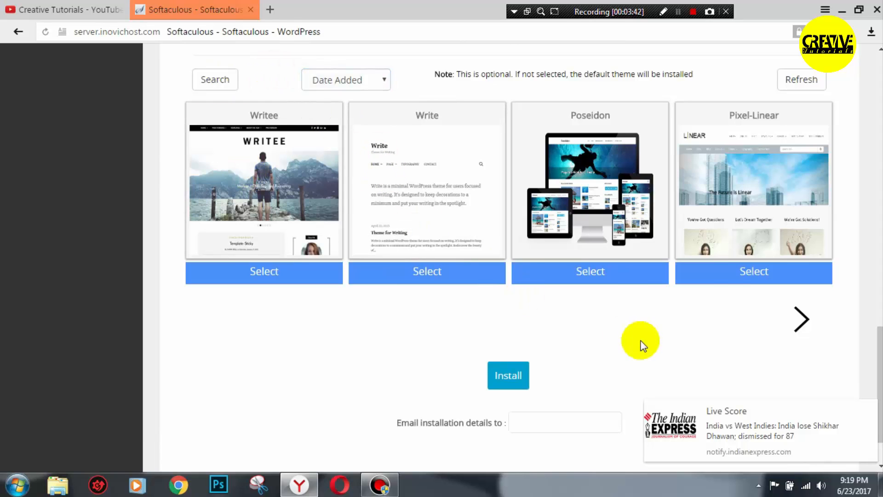
left_click(598, 207)
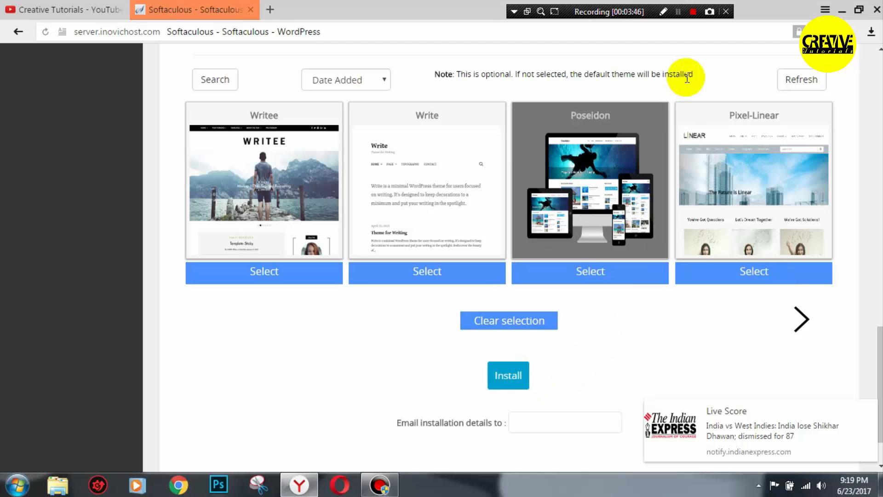
Open the Poseidon theme's demo, examine its home page down to the footer, and close the demo
scroll(539, 343, "down", 2)
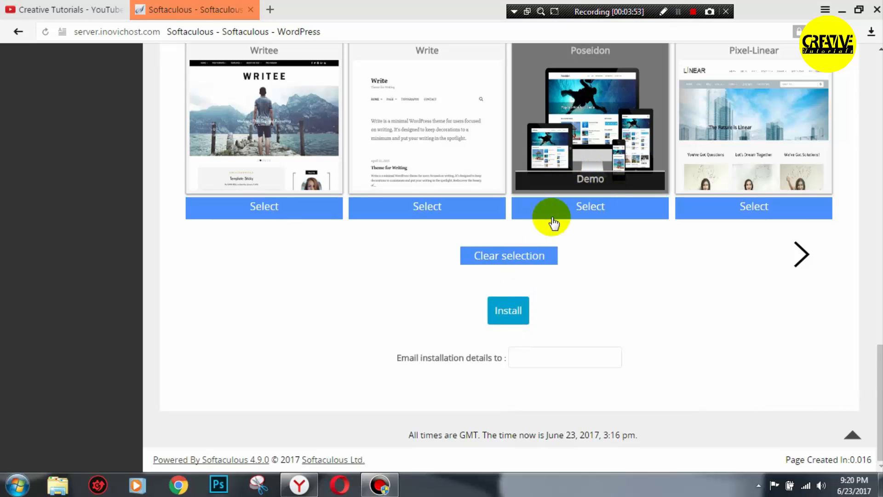
mouse_move(573, 191)
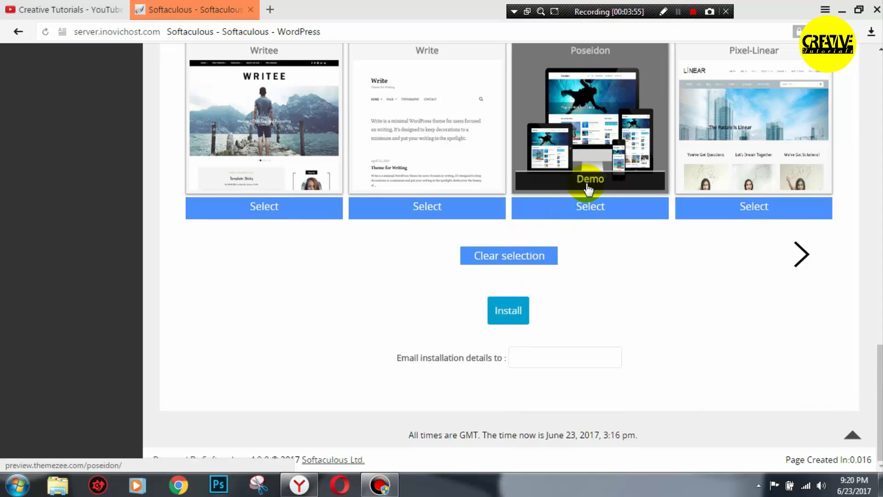
left_click(590, 179)
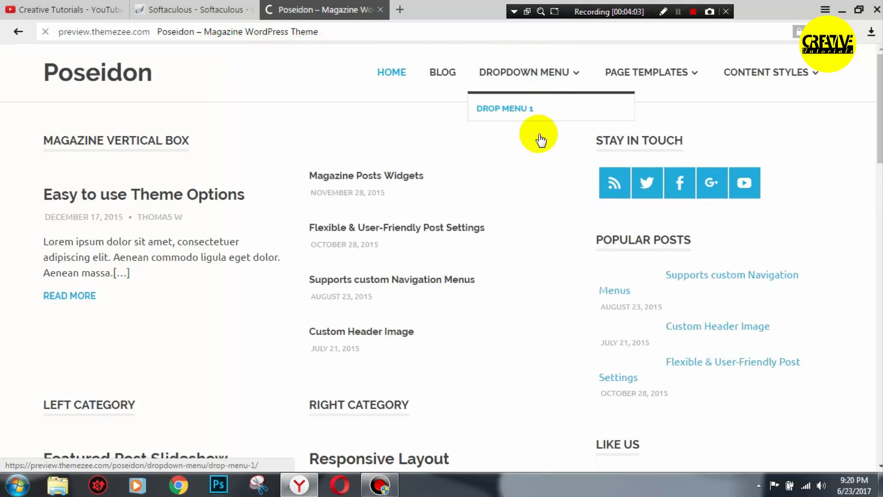
scroll(406, 228, "down", 10)
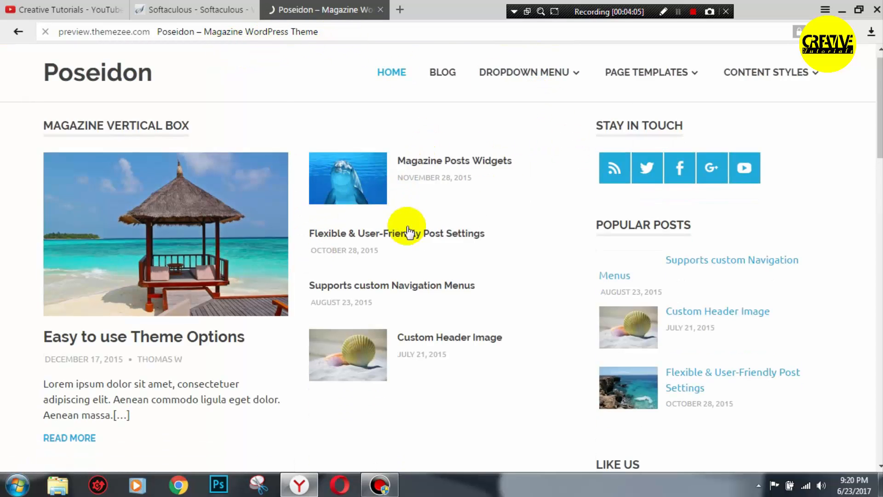
scroll(416, 322, "up", 10)
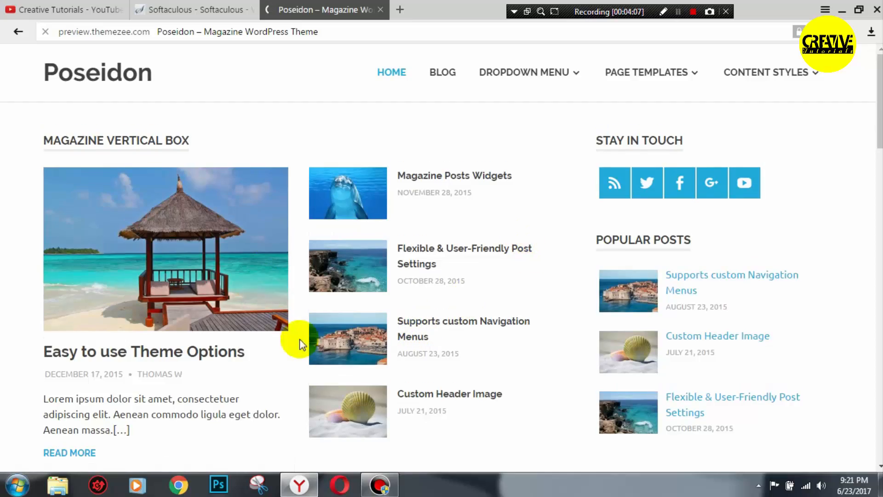
scroll(322, 347, "down", 17)
scroll(304, 286, "down", 8)
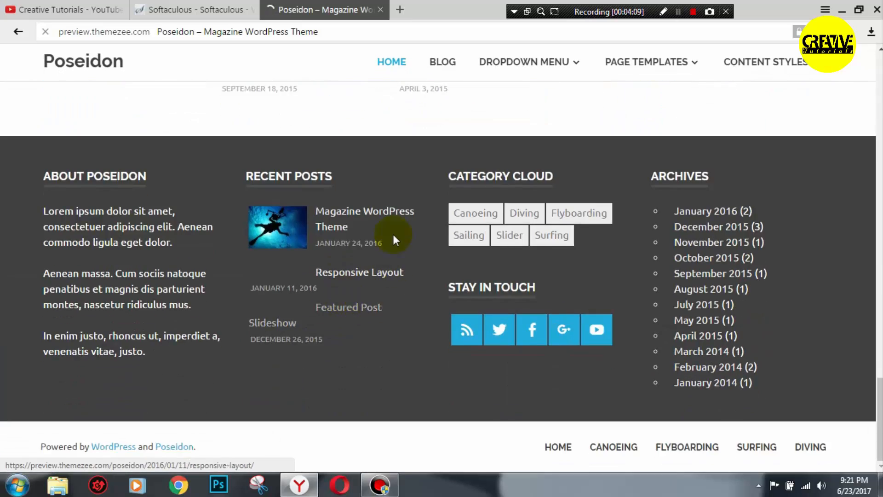
scroll(394, 292, "up", 20)
scroll(391, 231, "up", 12)
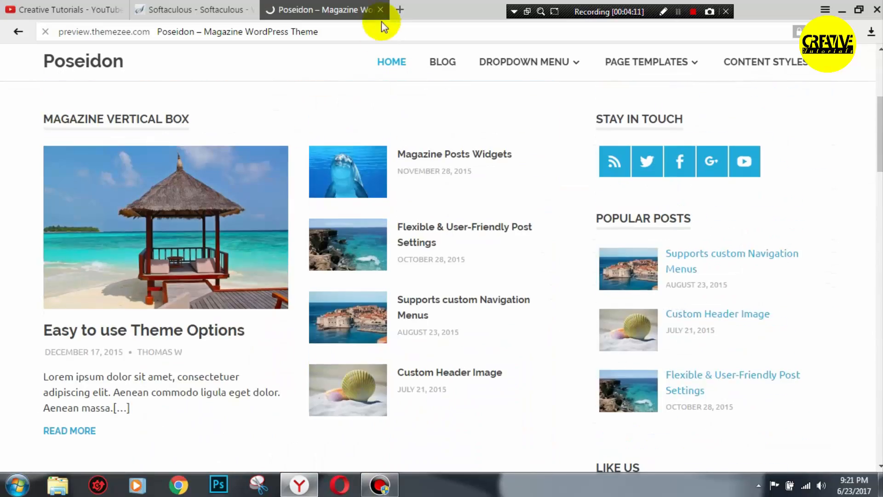
scroll(387, 231, "down", 5)
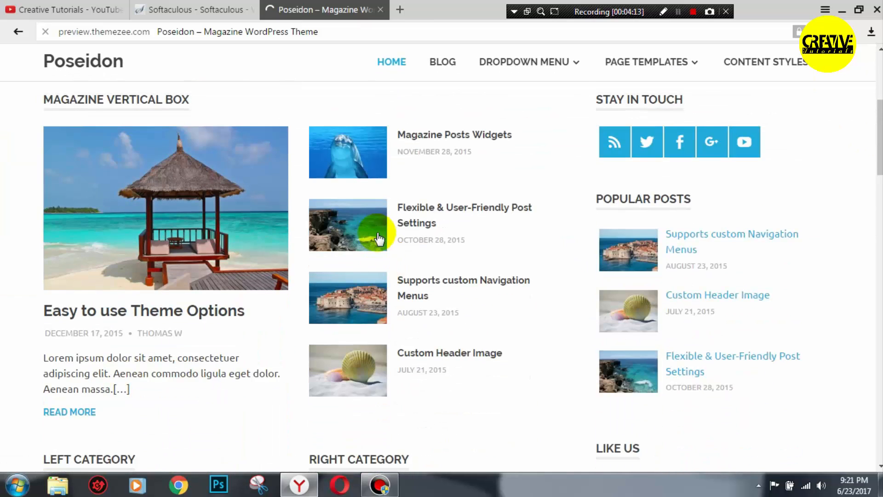
left_click(383, 9)
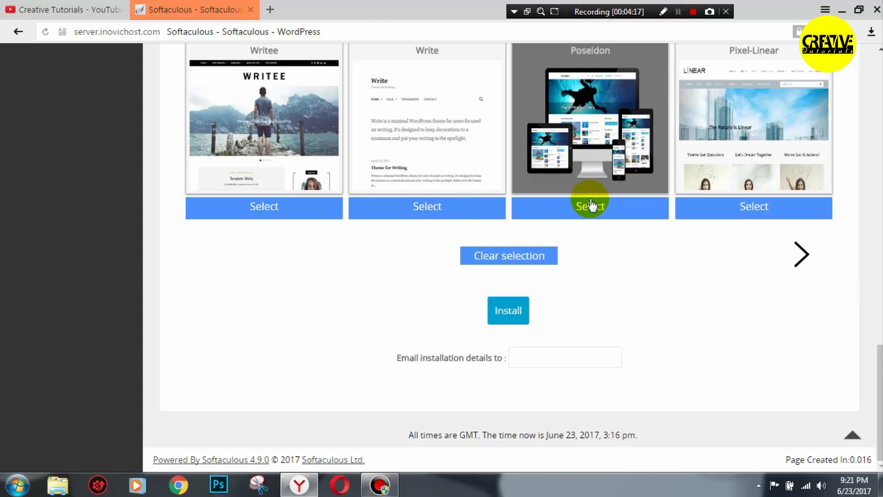
left_click(508, 311)
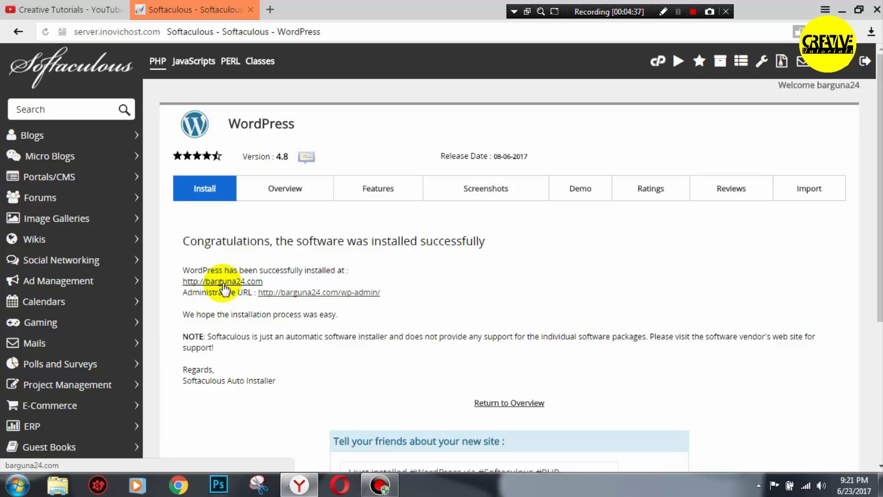
left_click(225, 284)
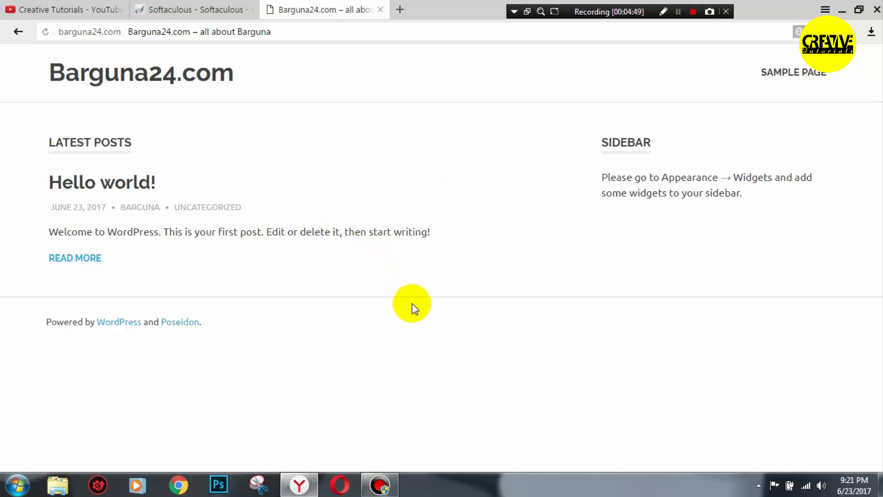
Review the Softaculous installation result page and return to the Barguna24.com home page
left_click(678, 11)
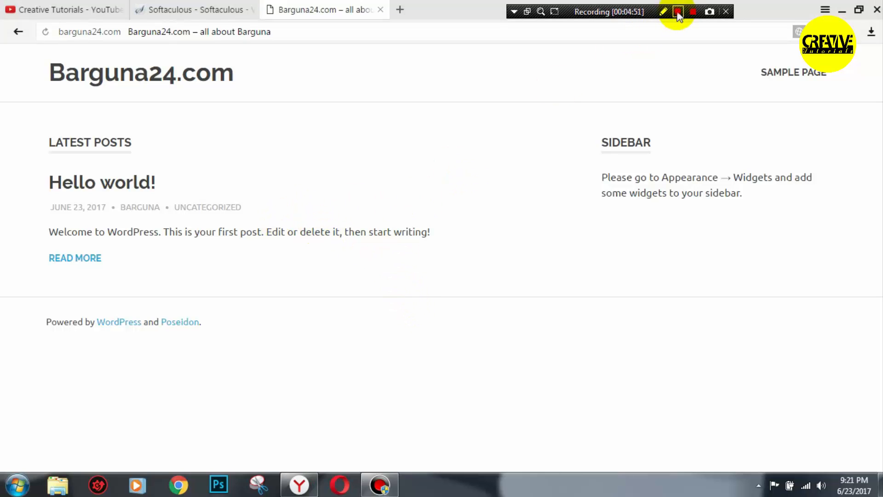
left_click(182, 10)
left_click(343, 9)
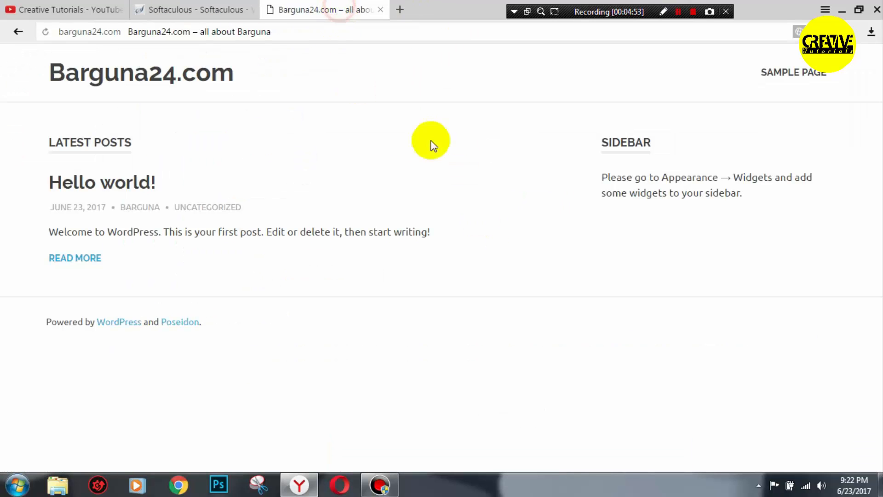
left_click(202, 7)
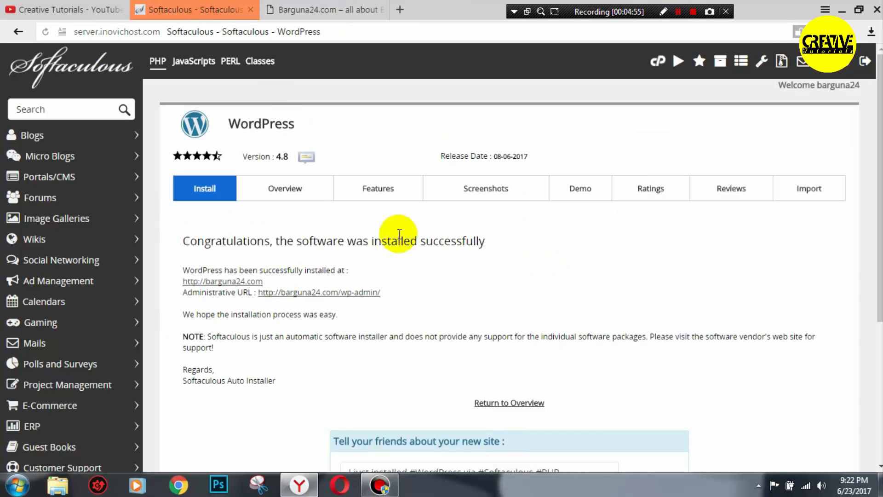
scroll(473, 285, "down", 5)
scroll(479, 310, "up", 5)
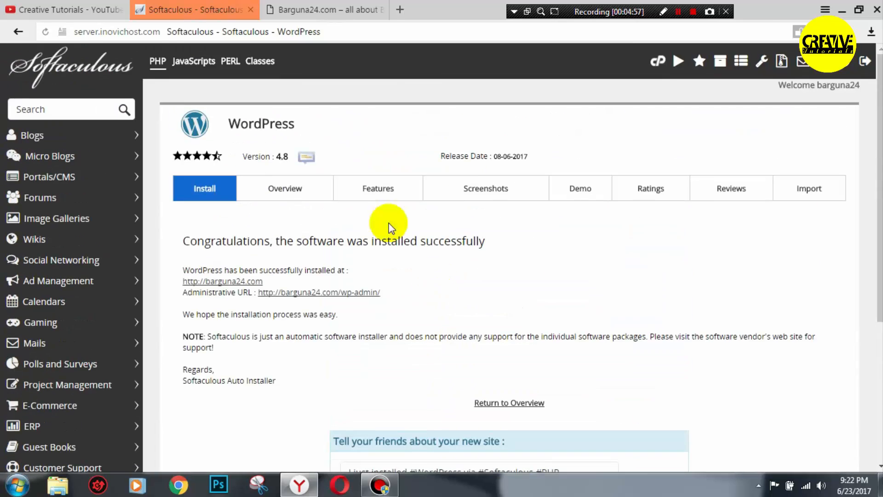
left_click(311, 6)
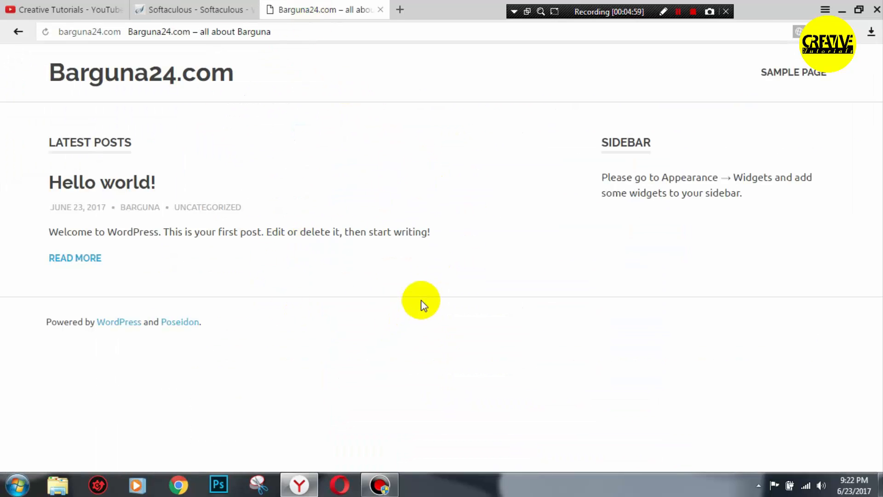